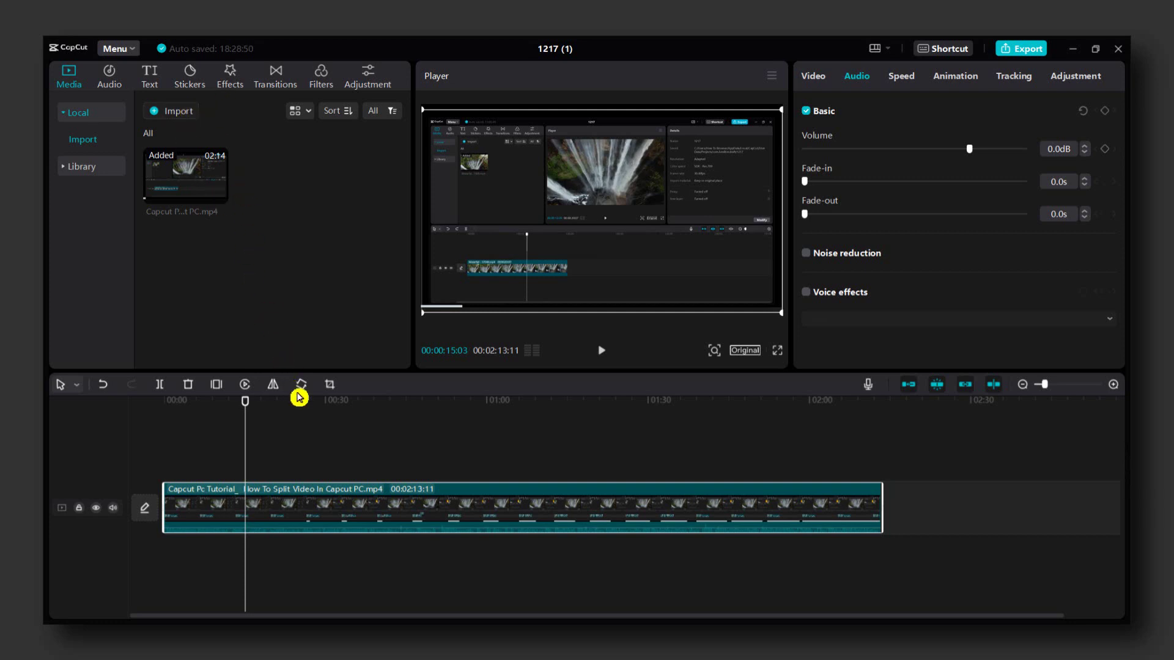
Step: Add a Custom adjustment layer from the Adjustment presets at the playhead
{"action": "left_click", "coordinate": [313, 504]}
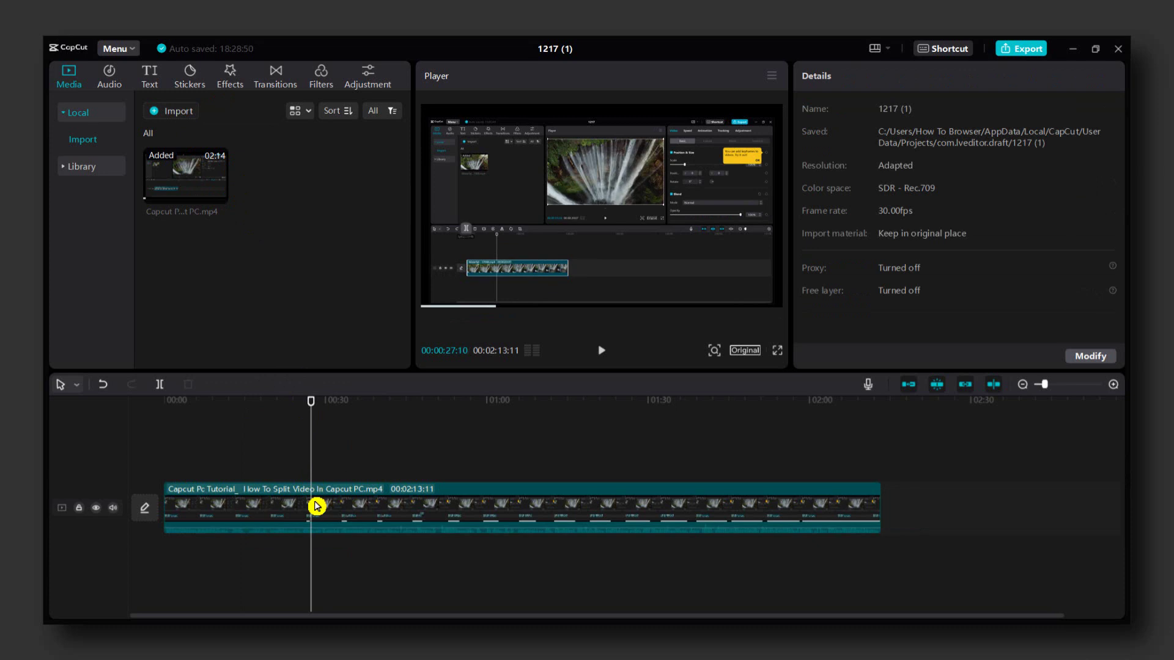
{"action": "left_click", "coordinate": [358, 77]}
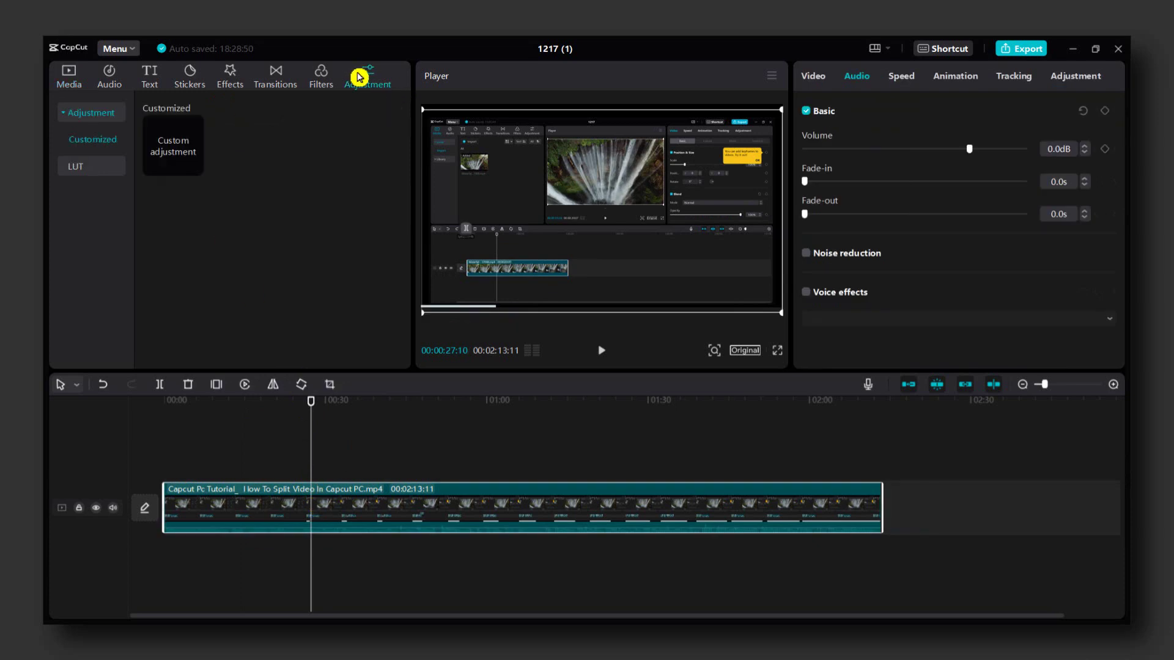
{"action": "left_click", "coordinate": [190, 174]}
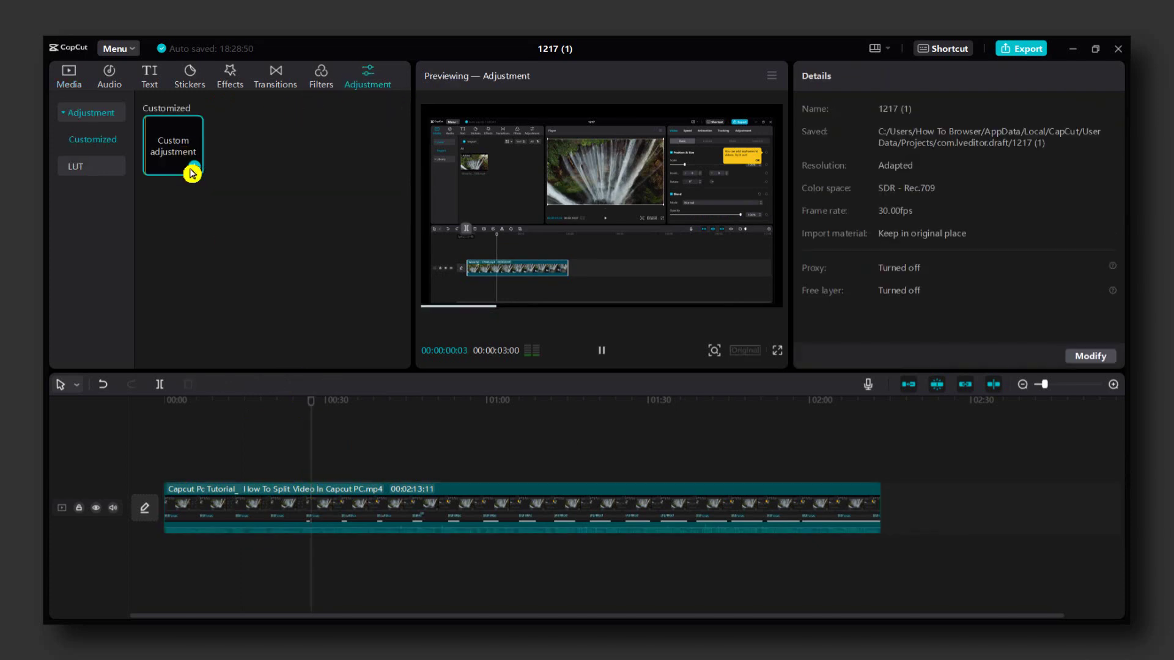
{"action": "left_click", "coordinate": [191, 171]}
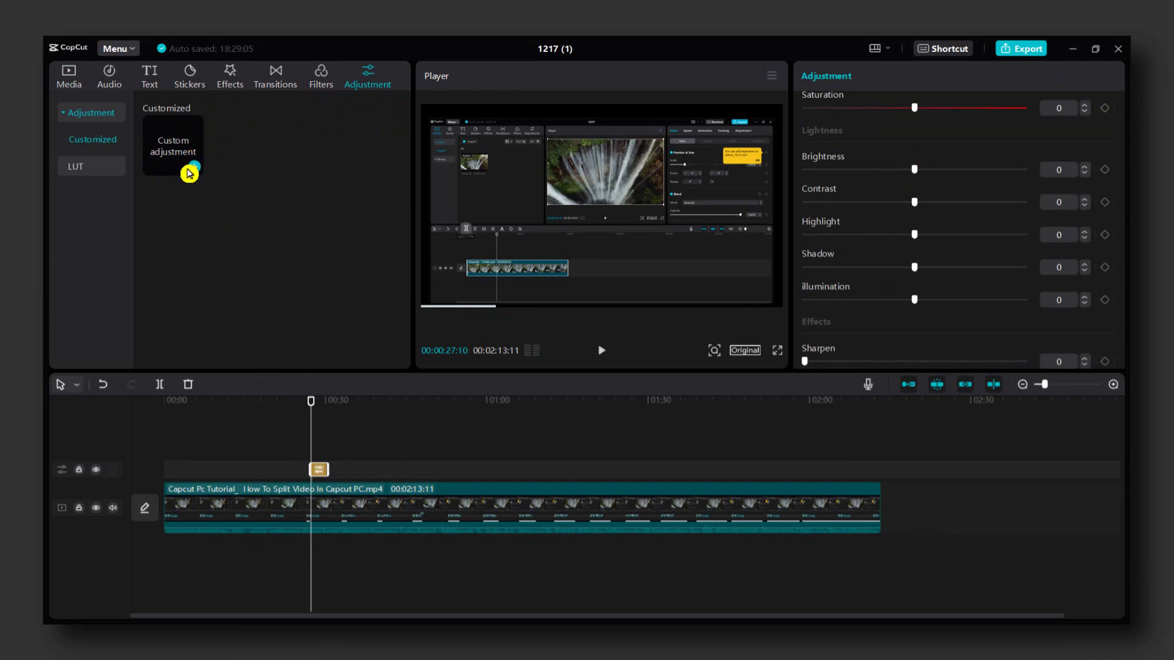
Step: Stretch the adjustment layer from the timeline start to the video's end and reselect it
{"action": "left_click_drag", "start_coordinate": [309, 470], "coordinate": [132, 469]}
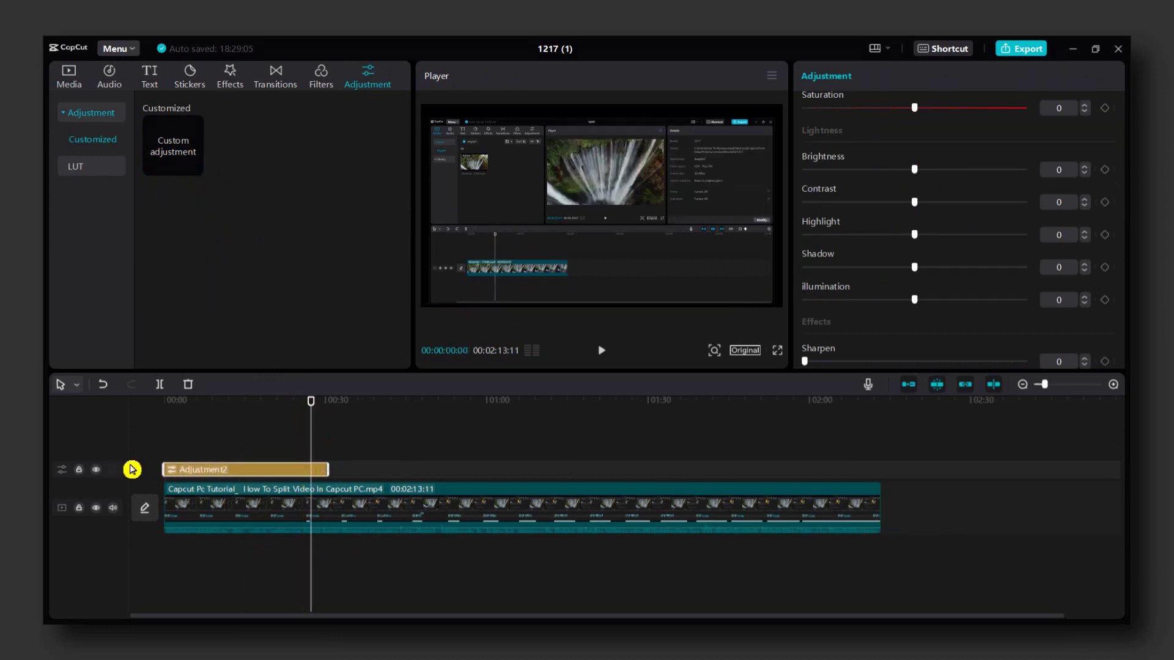
{"action": "left_click_drag", "start_coordinate": [327, 469], "coordinate": [876, 469]}
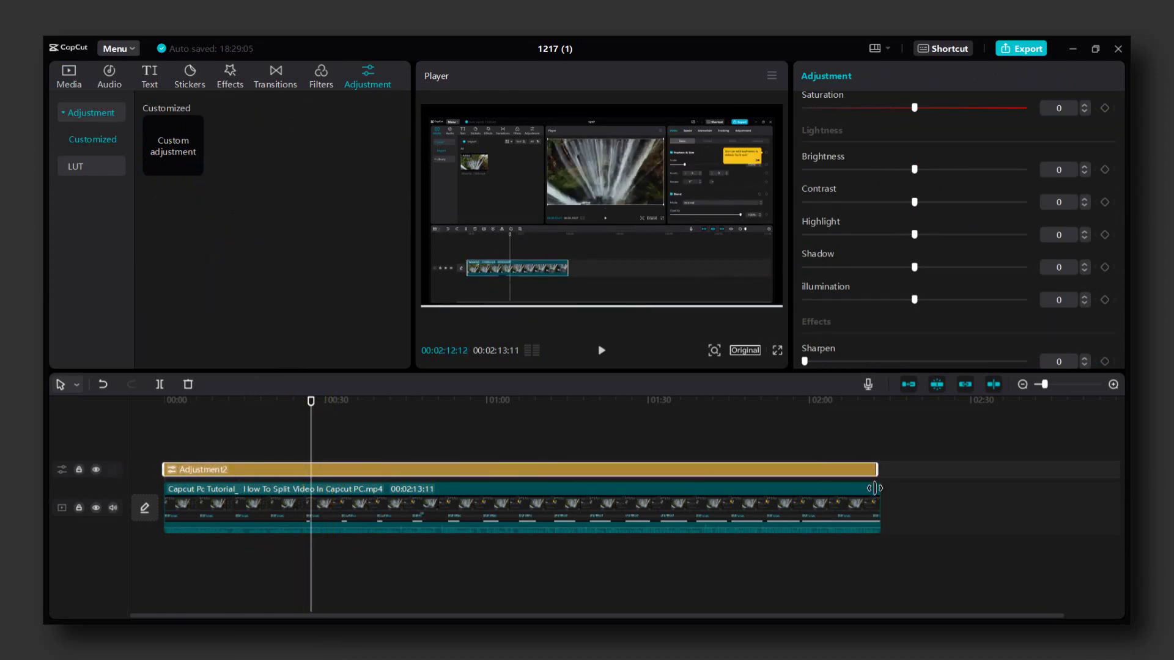
{"action": "left_click", "coordinate": [717, 424]}
{"action": "left_click", "coordinate": [520, 470]}
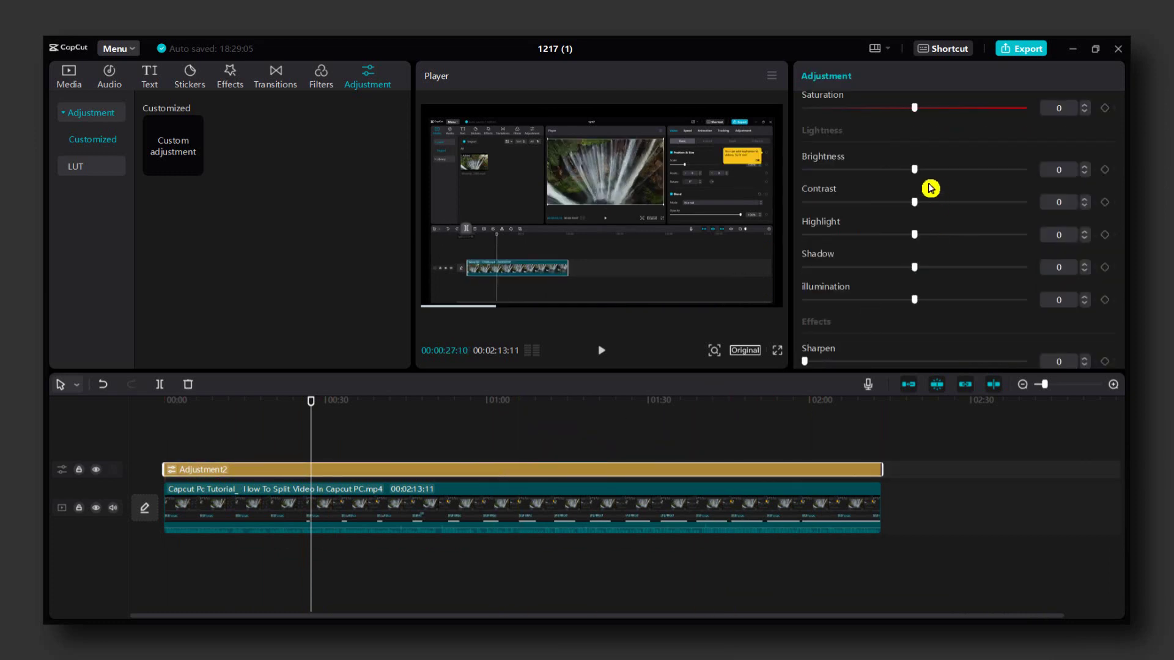
{"action": "scroll", "coordinate": [929, 188], "scroll_direction": "down", "scroll_amount": 3}
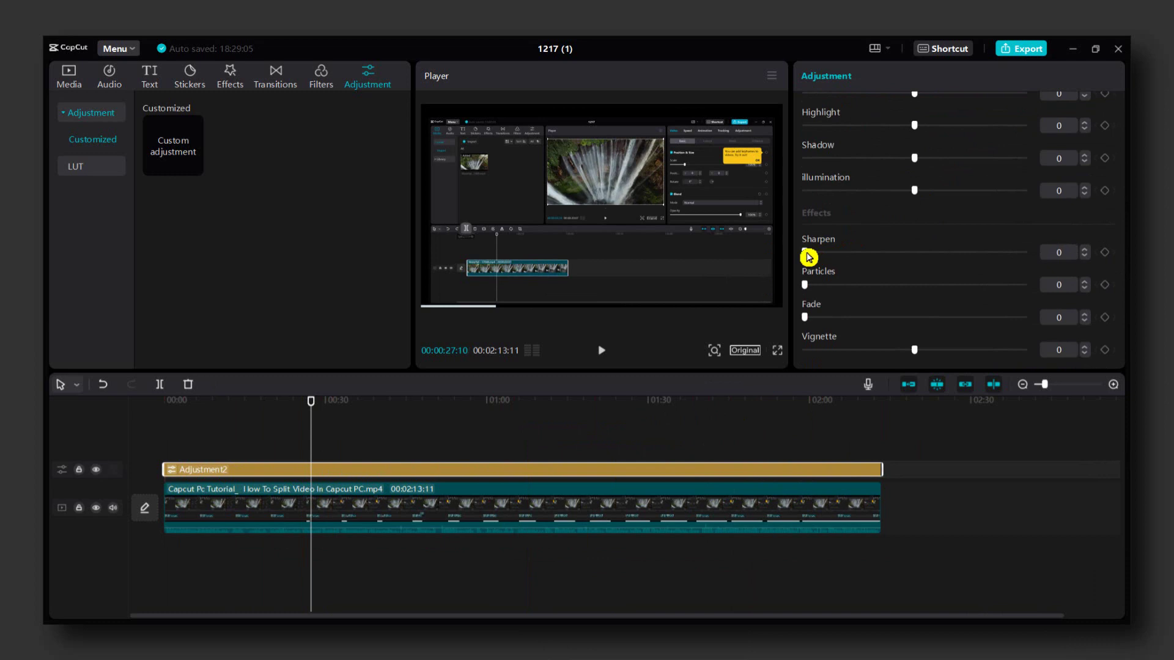
Step: Set the adjustment layer's Sharpen to 27 and Fade to 2 under Effects
{"action": "mouse_move", "coordinate": [805, 253]}
{"action": "left_mouse_down"}
{"action": "mouse_move", "coordinate": [868, 255]}
{"action": "mouse_move", "coordinate": [868, 266]}
{"action": "left_mouse_up"}
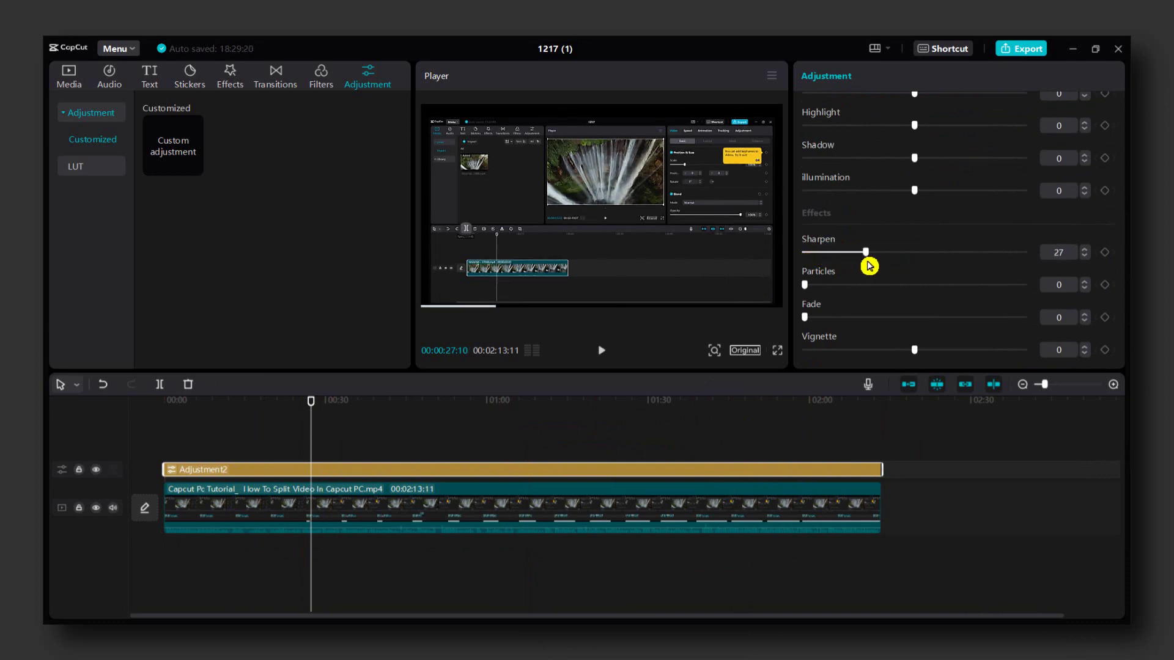
{"action": "left_click_drag", "start_coordinate": [868, 267], "coordinate": [866, 266]}
{"action": "mouse_move", "coordinate": [805, 318]}
{"action": "left_mouse_down"}
{"action": "mouse_move", "coordinate": [864, 318]}
{"action": "mouse_move", "coordinate": [814, 316]}
{"action": "left_mouse_up"}
{"action": "scroll", "coordinate": [862, 277], "scroll_direction": "up", "scroll_amount": 2}
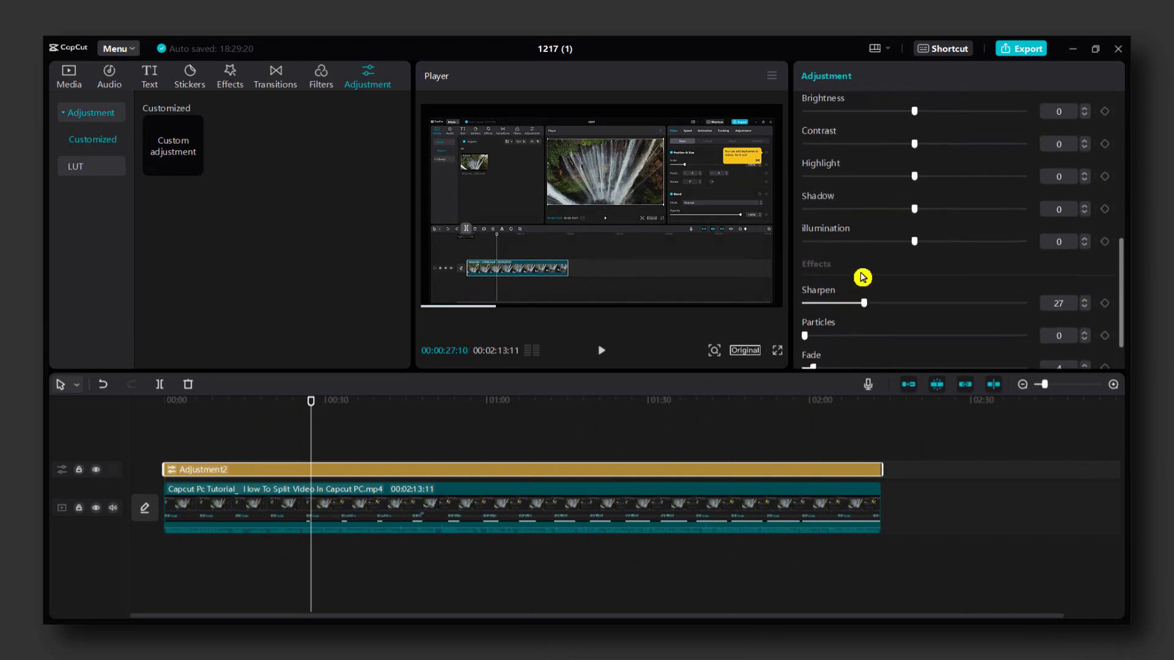
Step: In the Lightness section, set Shadow -7, Highlight -26 and Contrast 3
{"action": "mouse_move", "coordinate": [915, 209]}
{"action": "left_mouse_down"}
{"action": "mouse_move", "coordinate": [926, 214]}
{"action": "mouse_move", "coordinate": [897, 217]}
{"action": "left_mouse_up"}
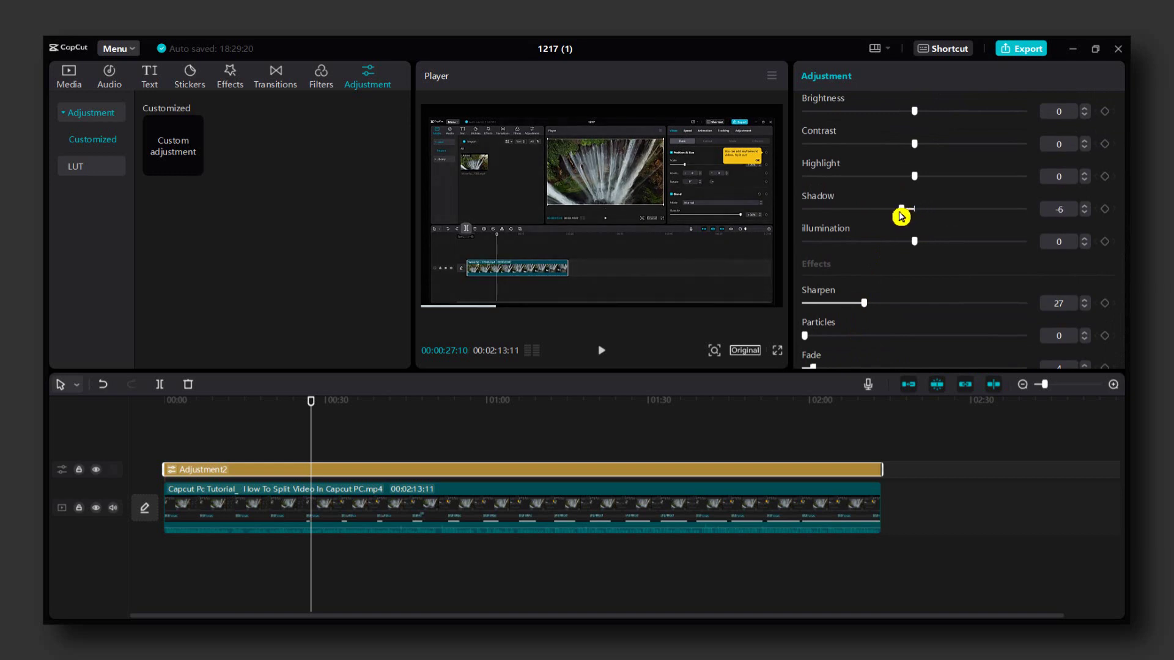
{"action": "scroll", "coordinate": [922, 217], "scroll_direction": "up", "scroll_amount": 2}
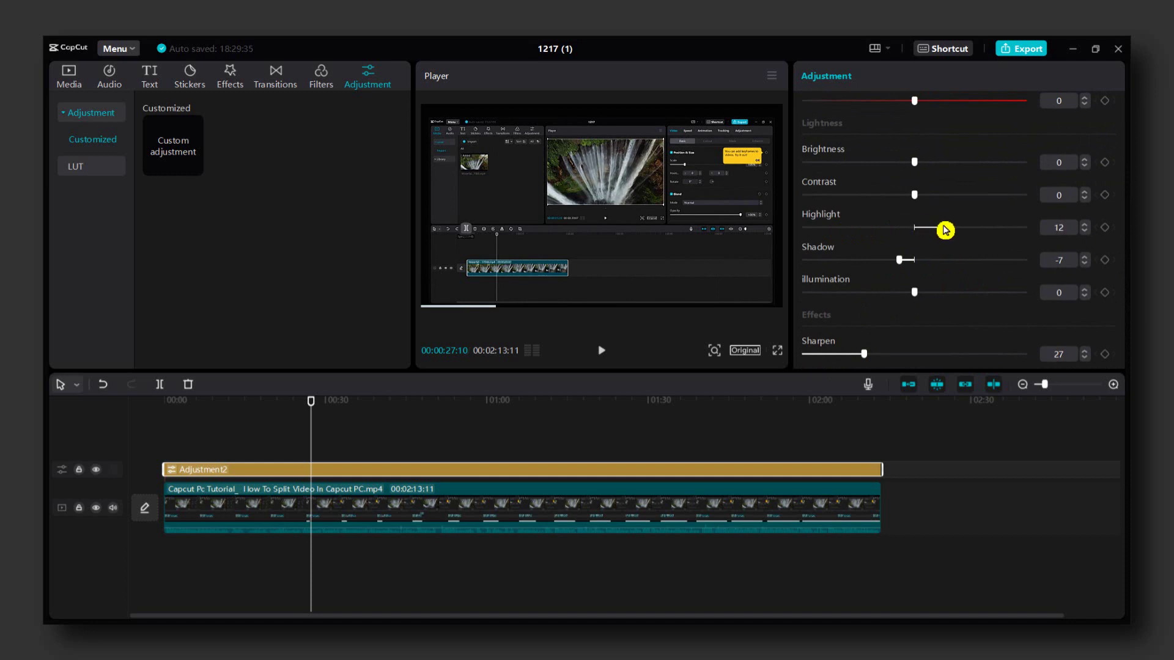
{"action": "mouse_move", "coordinate": [899, 230]}
{"action": "left_mouse_down"}
{"action": "mouse_move", "coordinate": [865, 231]}
{"action": "mouse_move", "coordinate": [954, 228]}
{"action": "mouse_move", "coordinate": [857, 230]}
{"action": "left_mouse_up"}
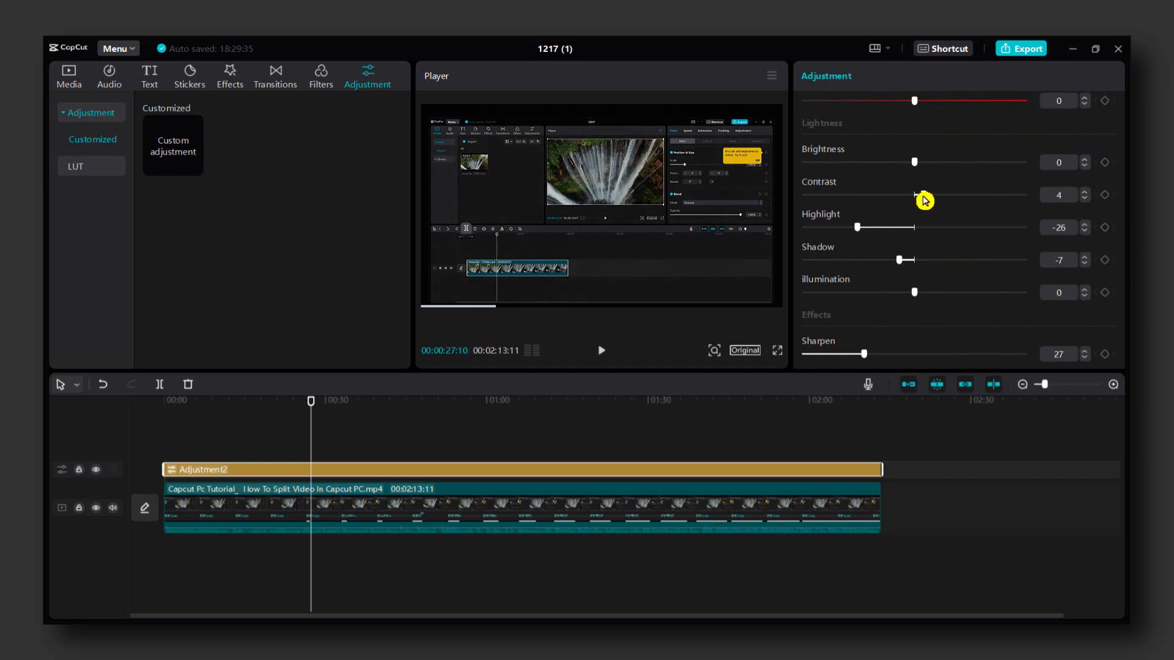
{"action": "mouse_move", "coordinate": [917, 195]}
{"action": "left_mouse_down"}
{"action": "mouse_move", "coordinate": [969, 202]}
{"action": "mouse_move", "coordinate": [920, 207]}
{"action": "left_mouse_up"}
{"action": "scroll", "coordinate": [922, 210], "scroll_direction": "up", "scroll_amount": 2}
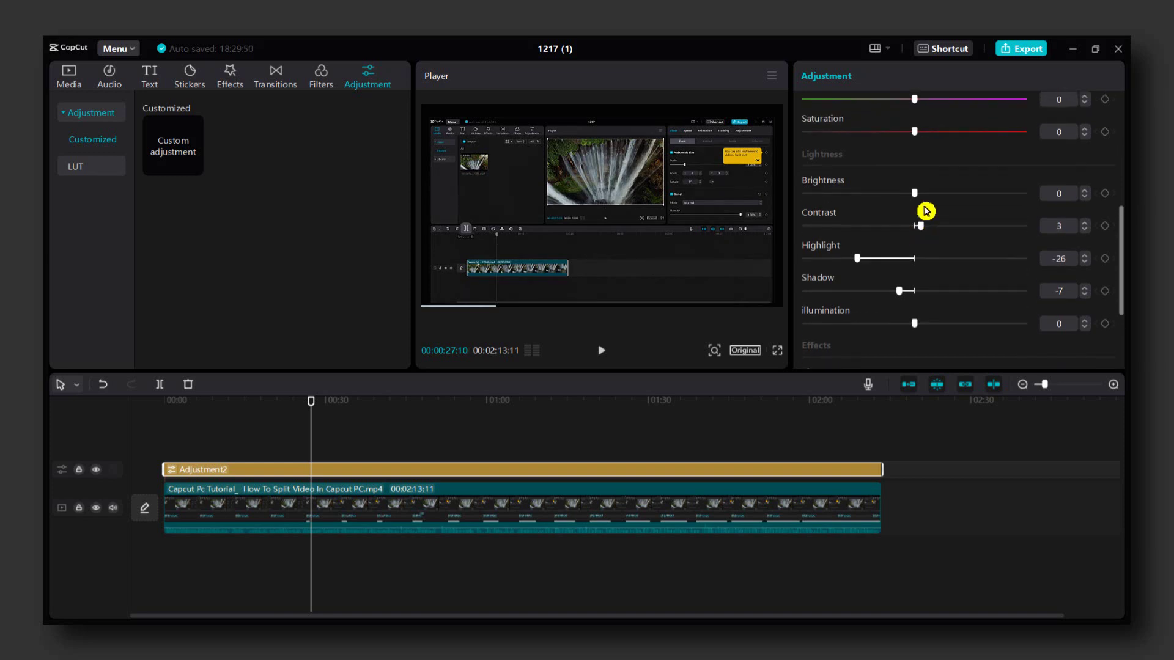
Step: Select the adjustment clip on the timeline and set its Brightness to 8
{"action": "left_click", "coordinate": [758, 210]}
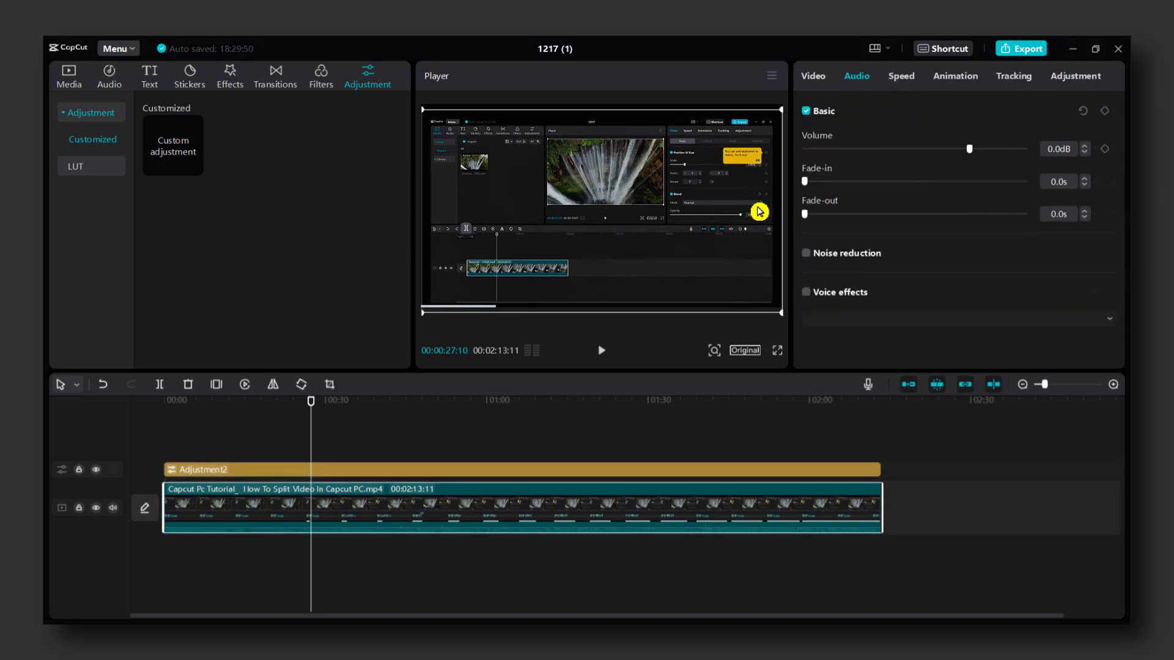
{"action": "left_click", "coordinate": [649, 431]}
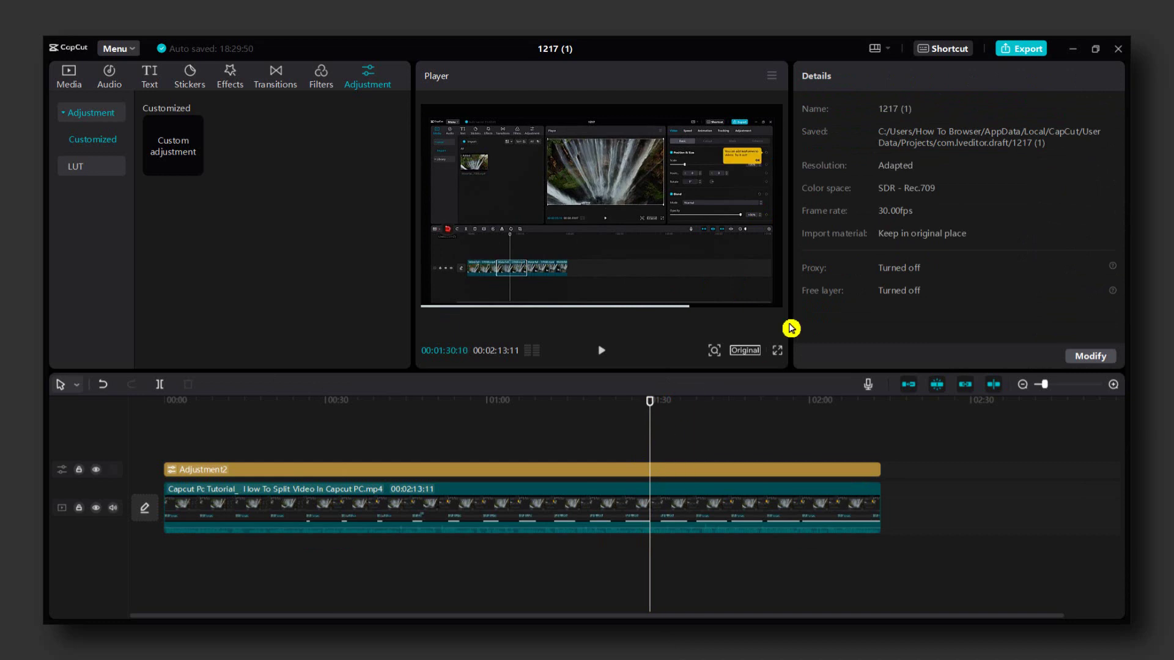
{"action": "left_click", "coordinate": [706, 465]}
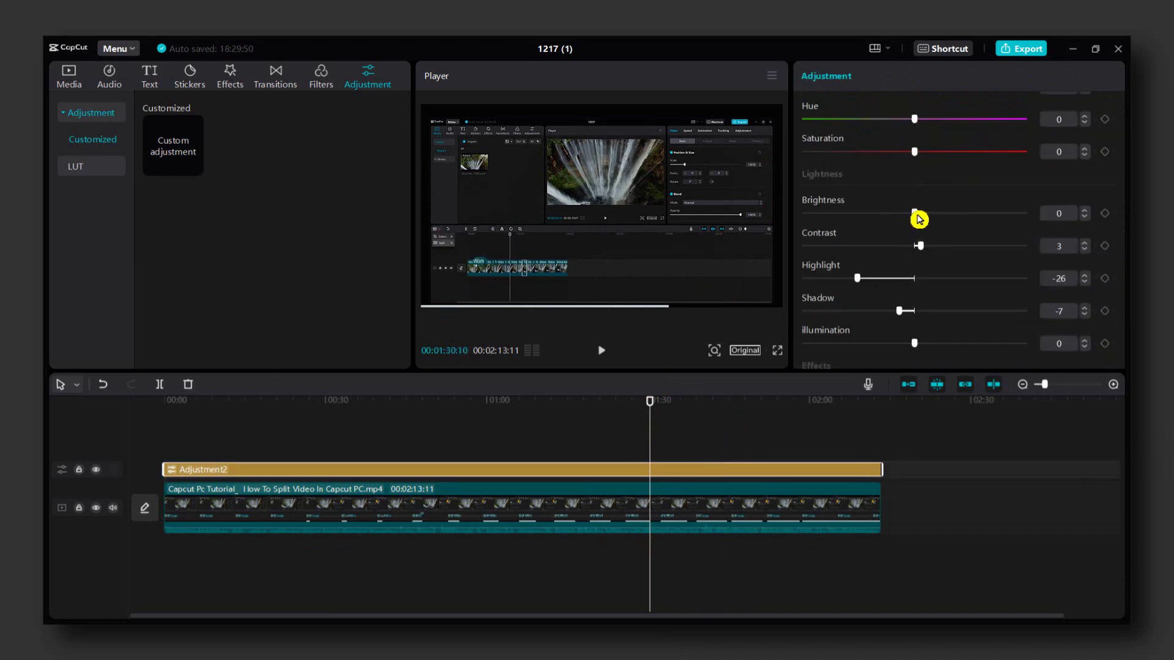
{"action": "left_click_drag", "start_coordinate": [919, 218], "coordinate": [928, 218]}
{"action": "scroll", "coordinate": [944, 218], "scroll_direction": "up", "scroll_amount": 2}
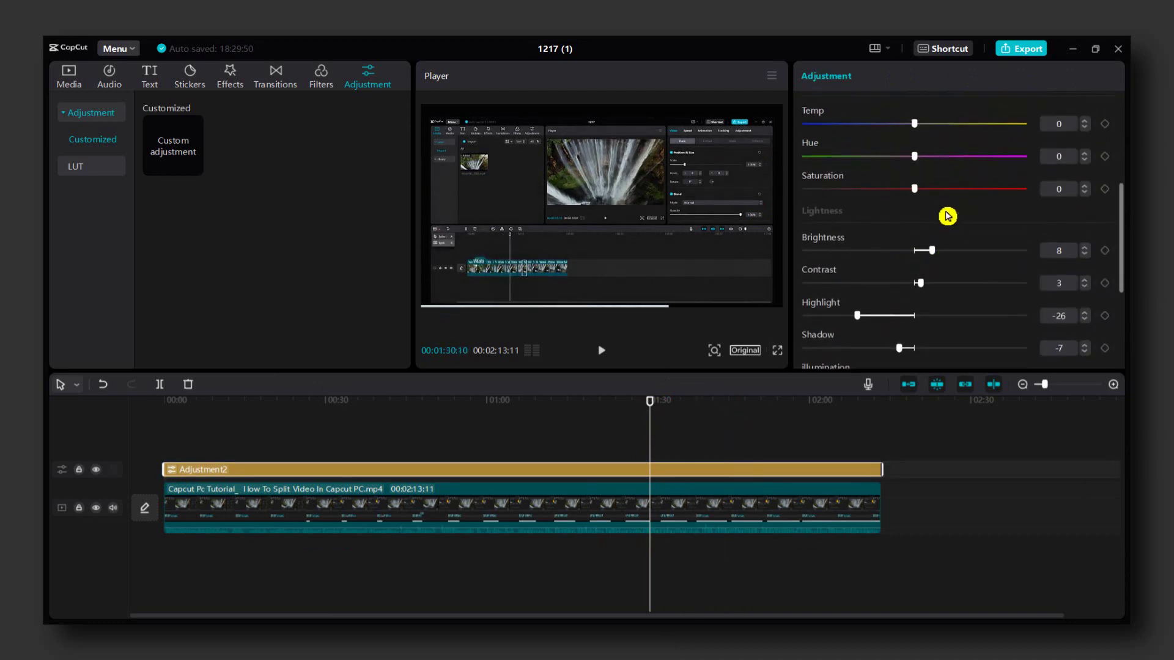
{"action": "scroll", "coordinate": [948, 217], "scroll_direction": "up", "scroll_amount": 3}
{"action": "scroll", "coordinate": [948, 217], "scroll_direction": "up", "scroll_amount": 3}
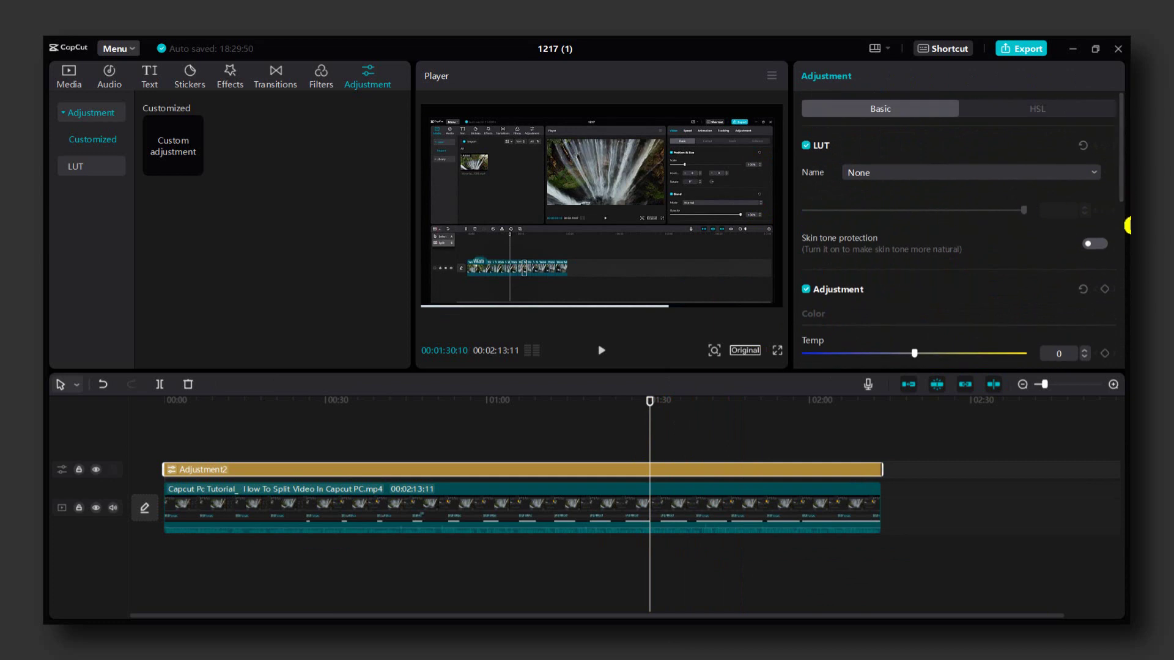
{"action": "scroll", "coordinate": [996, 261], "scroll_direction": "down", "scroll_amount": 1}
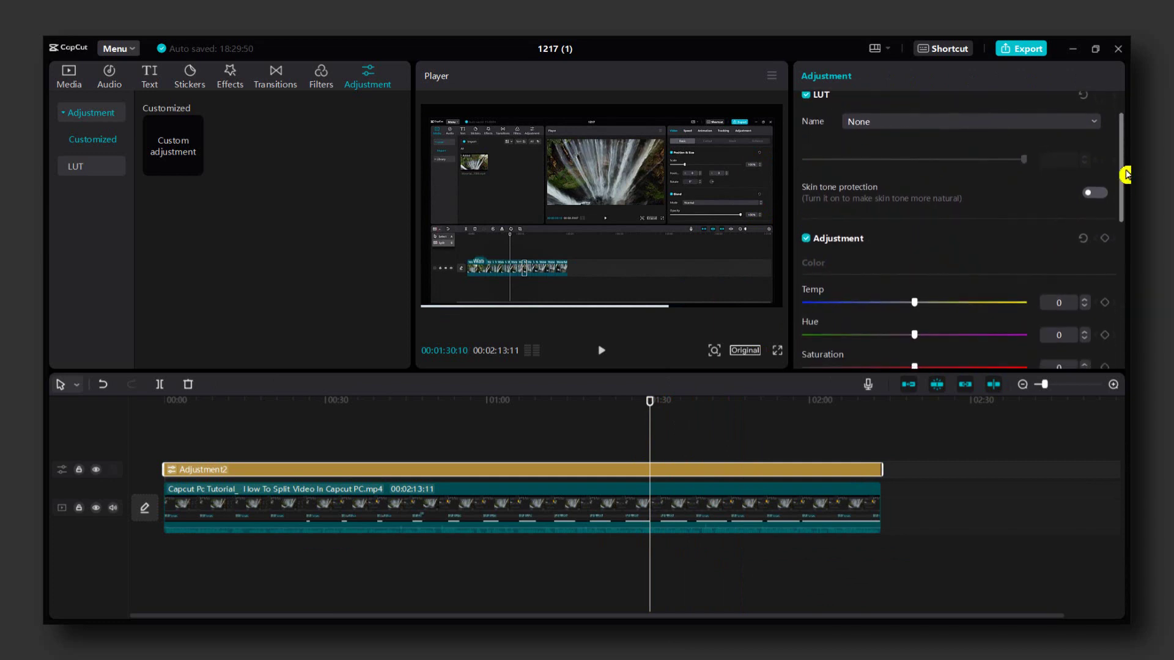
{"action": "mouse_move", "coordinate": [1125, 176]}
{"action": "left_mouse_down"}
{"action": "mouse_move", "coordinate": [1114, 330]}
{"action": "mouse_move", "coordinate": [1121, 215]}
{"action": "left_mouse_up"}
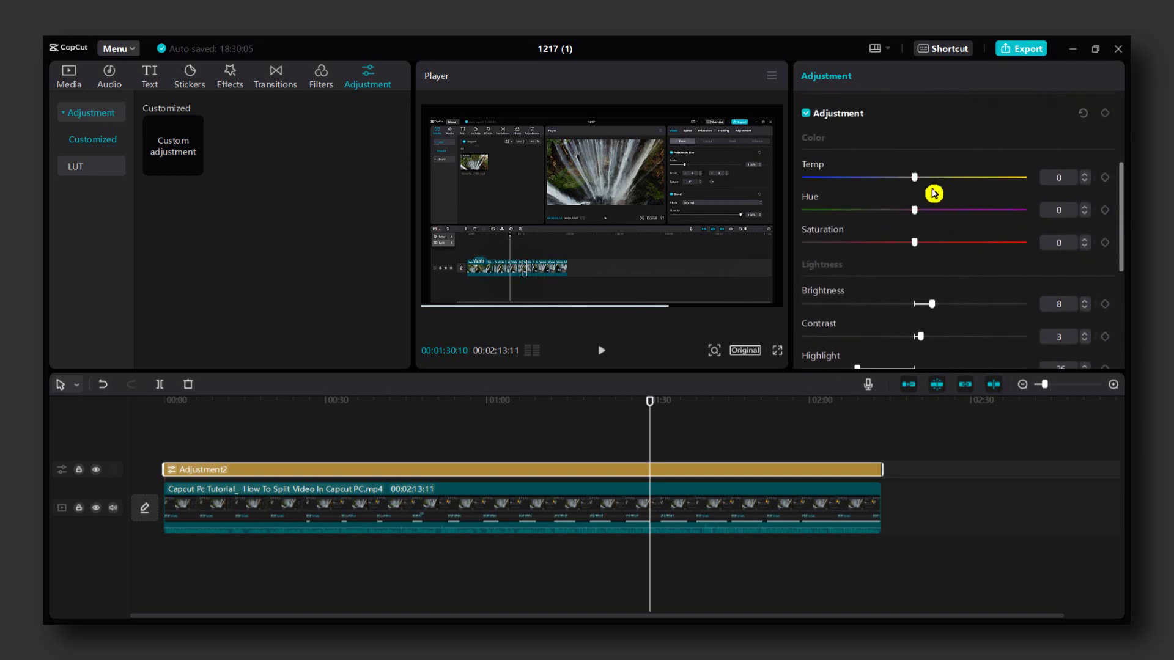
Step: Set the Color section's Temp slider to 3
{"action": "mouse_move", "coordinate": [918, 184]}
{"action": "left_mouse_down"}
{"action": "mouse_move", "coordinate": [943, 183]}
{"action": "mouse_move", "coordinate": [923, 184]}
{"action": "left_mouse_up"}
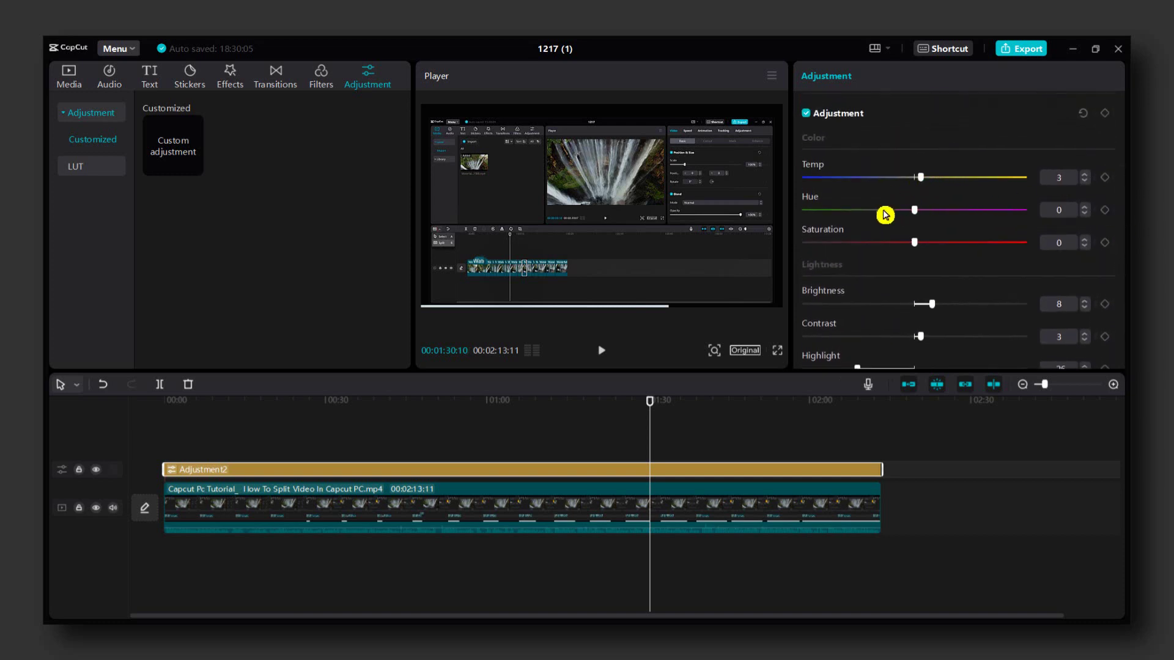